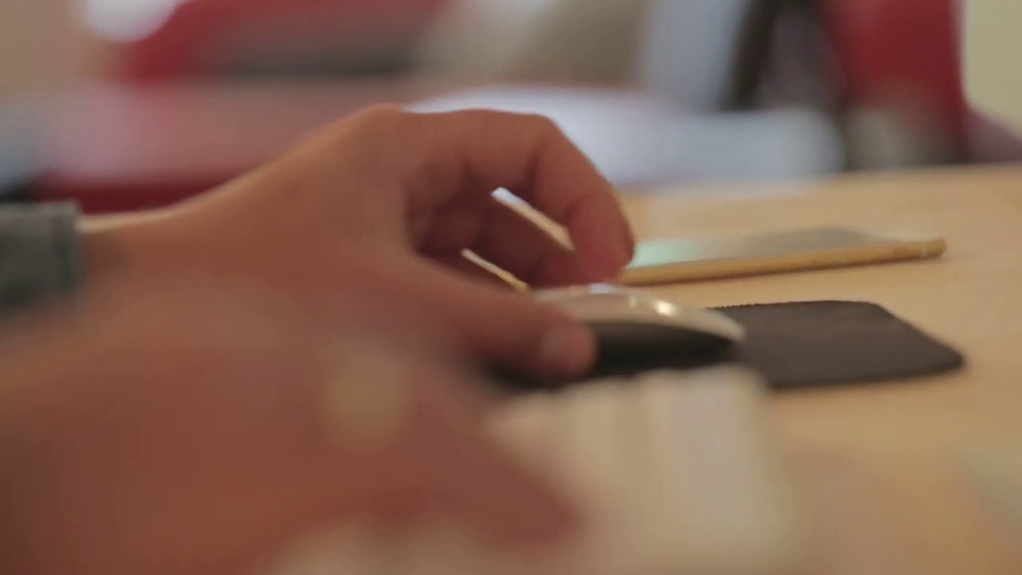
- Complete the Google query by typing 'worldbusiness' after 'go4'
type("worldbus")
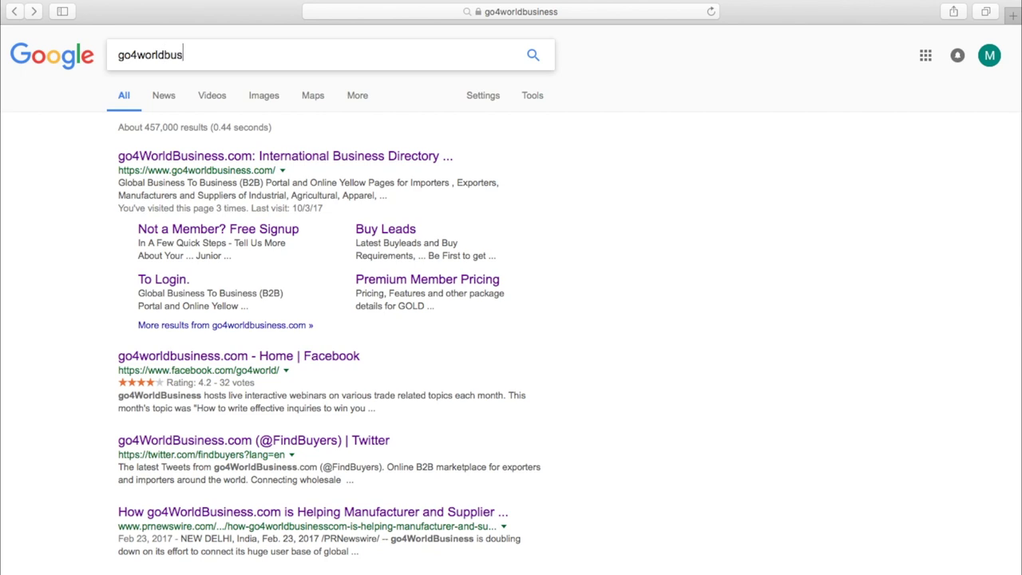
type("iness")
- Run the go4worldbusiness search, open go4WorldBusiness.com and view its For Buyers menu
key("Return")
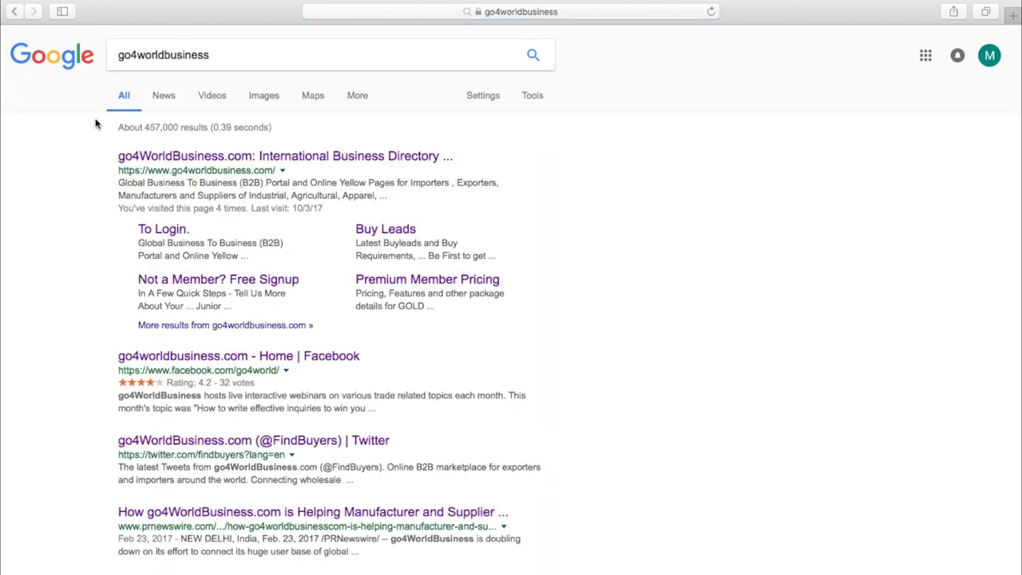
left_click(150, 157)
left_click(653, 47)
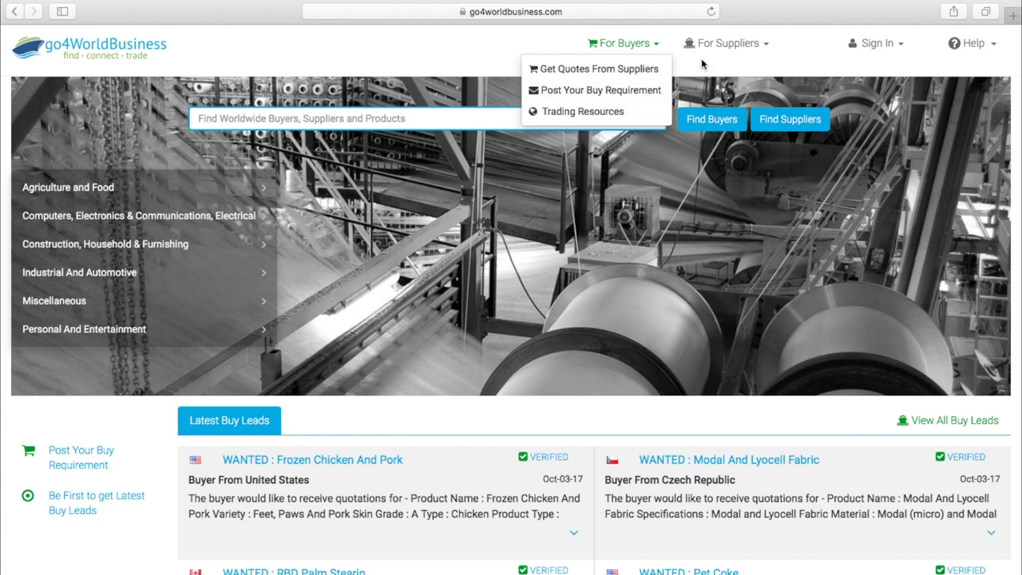
- View the For Suppliers menu, then search supplier listings for 'pineapples'
left_click(764, 46)
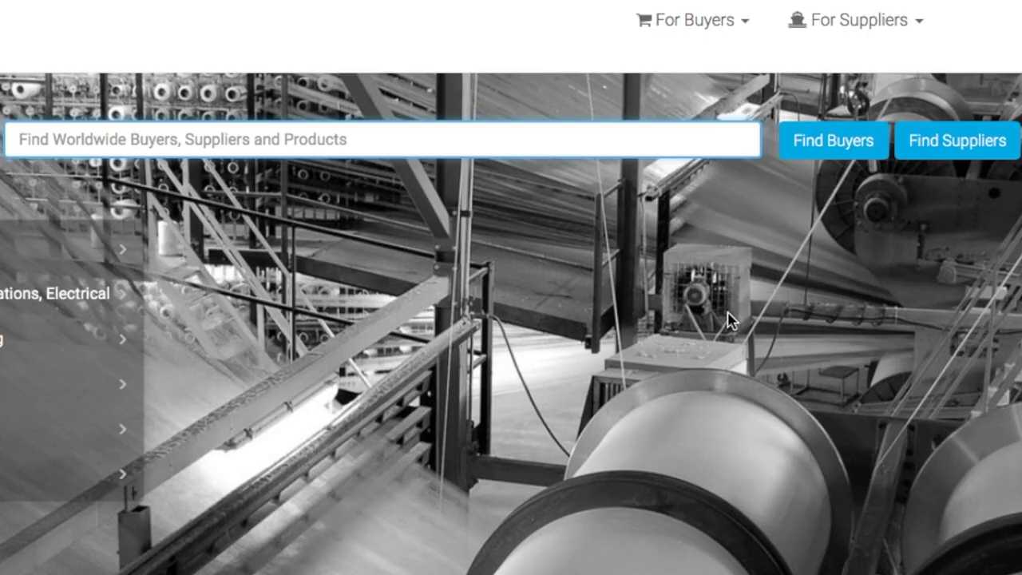
type("pineapples")
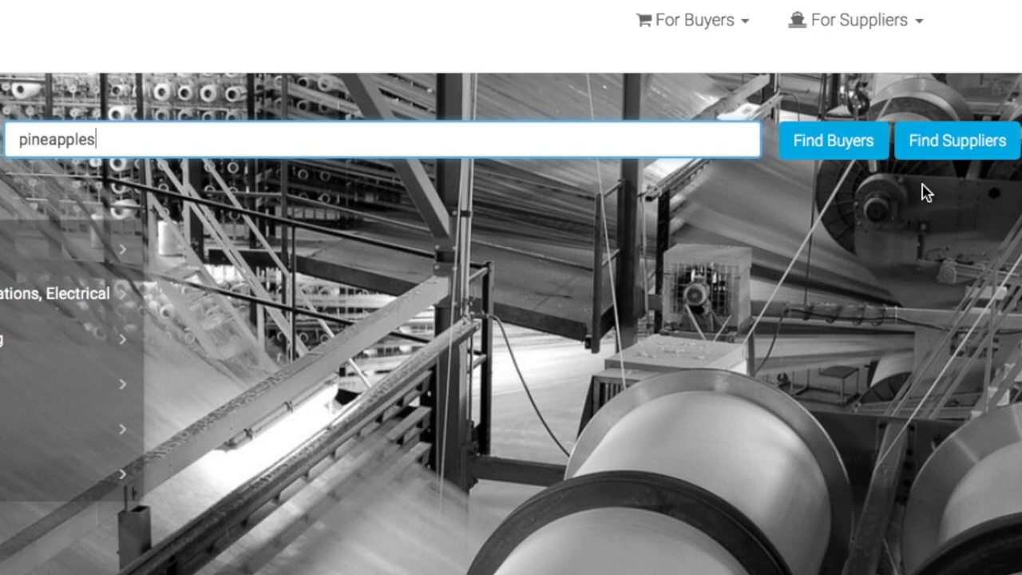
left_click(950, 160)
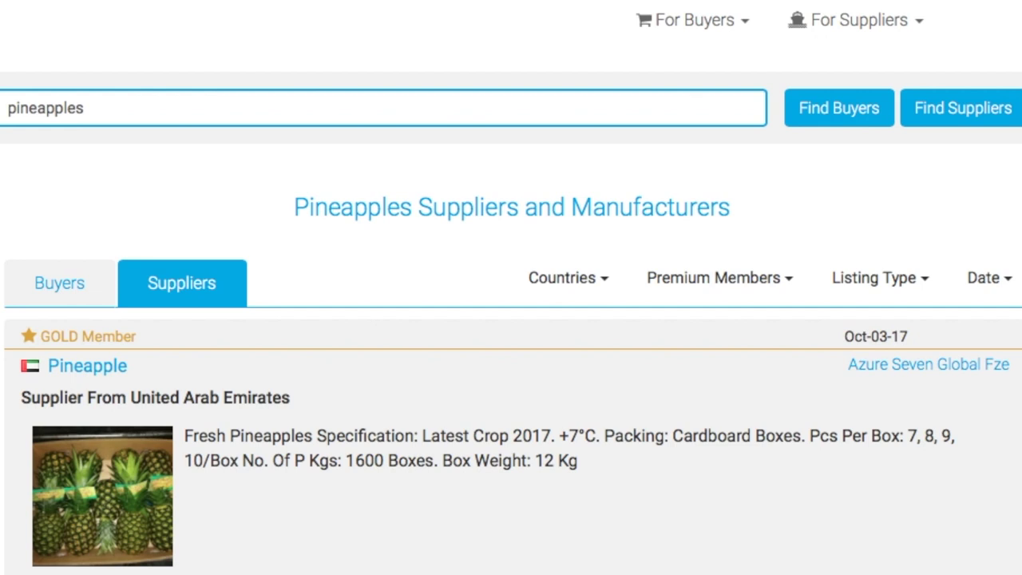
- Browse the pineapple supplier results, then switch to Pineapples Buyers and Buying Leads
scroll(511, 287, "down", 8)
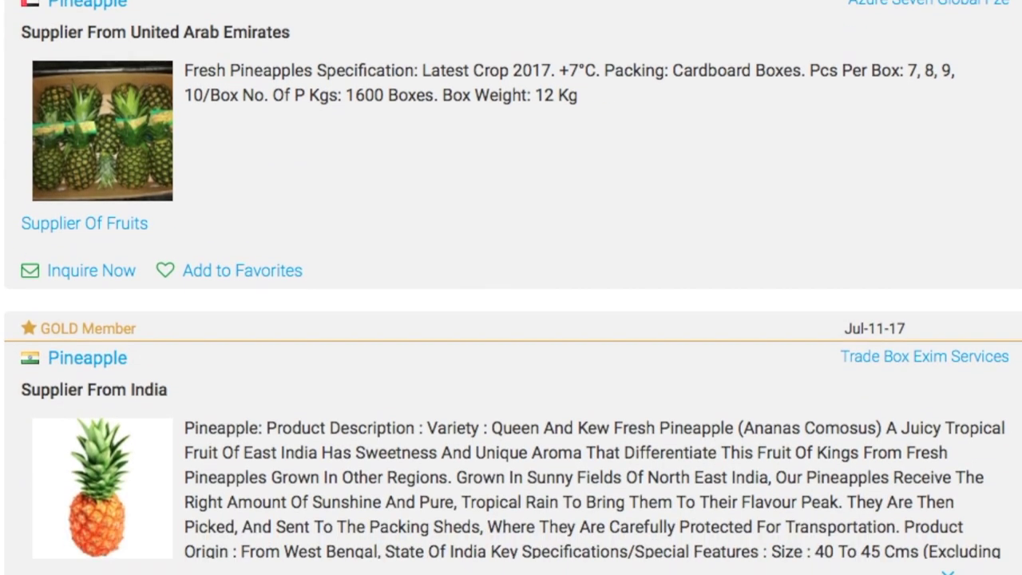
scroll(511, 288, "down", 3)
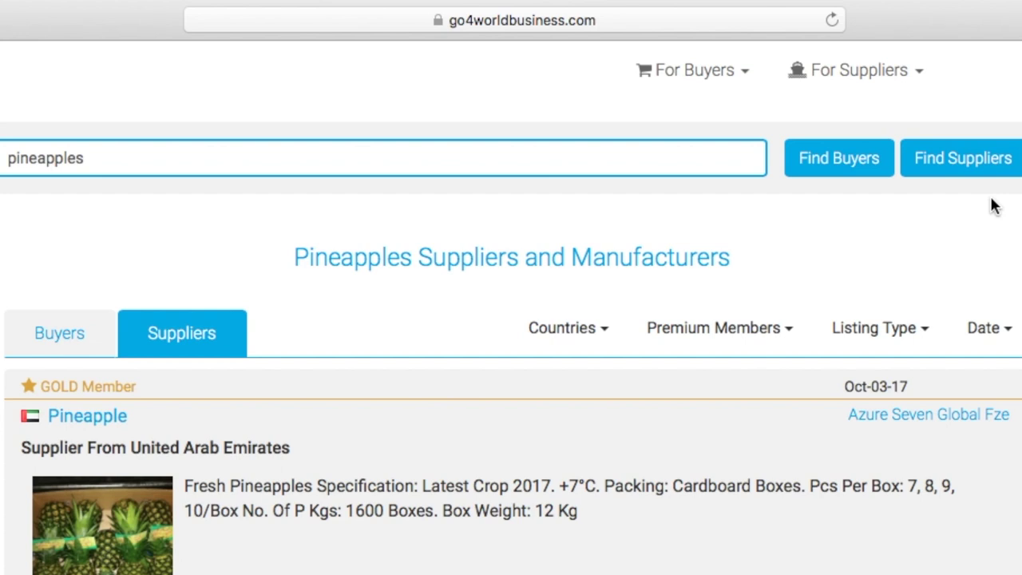
left_click(855, 169)
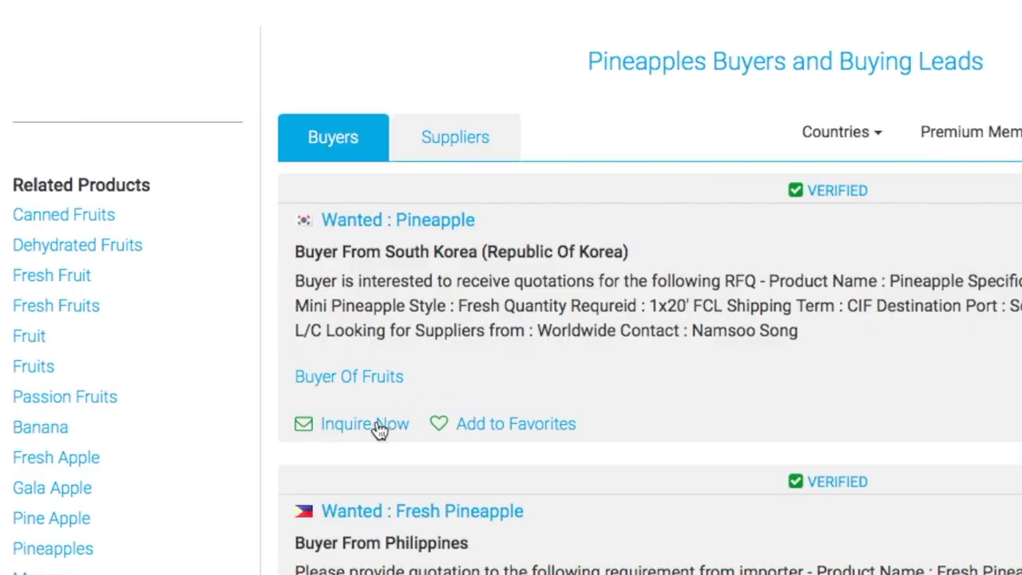
- Send the South Korea pineapple lead: 'Hello, I am selling pineapples... large quantities for a good price'
left_click(376, 424)
type("Hello,")
key("Return")
key("Return")
type("I am selling pineapples and I can provide large qua")
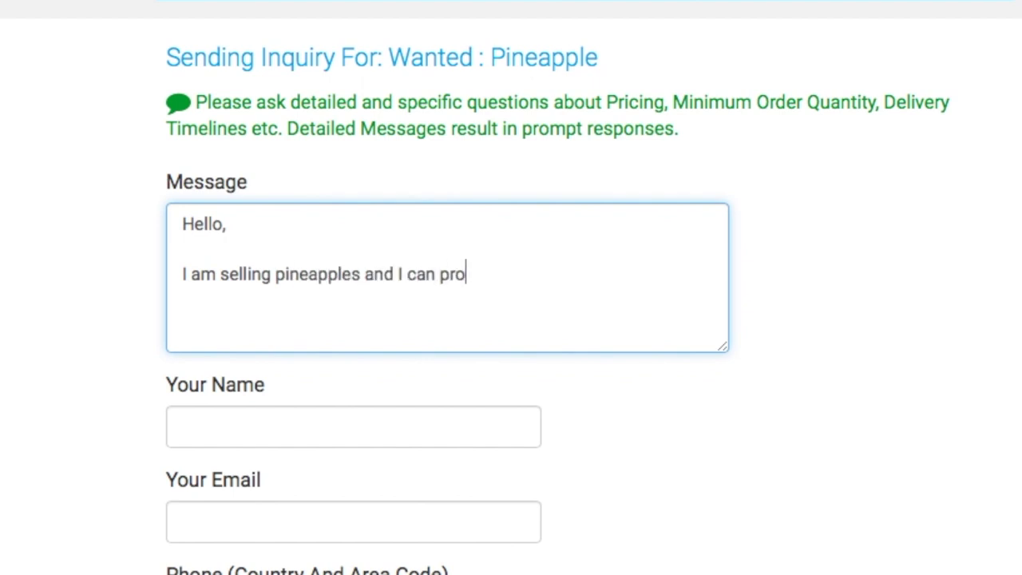
type("ntities for a good price. Let's talk.")
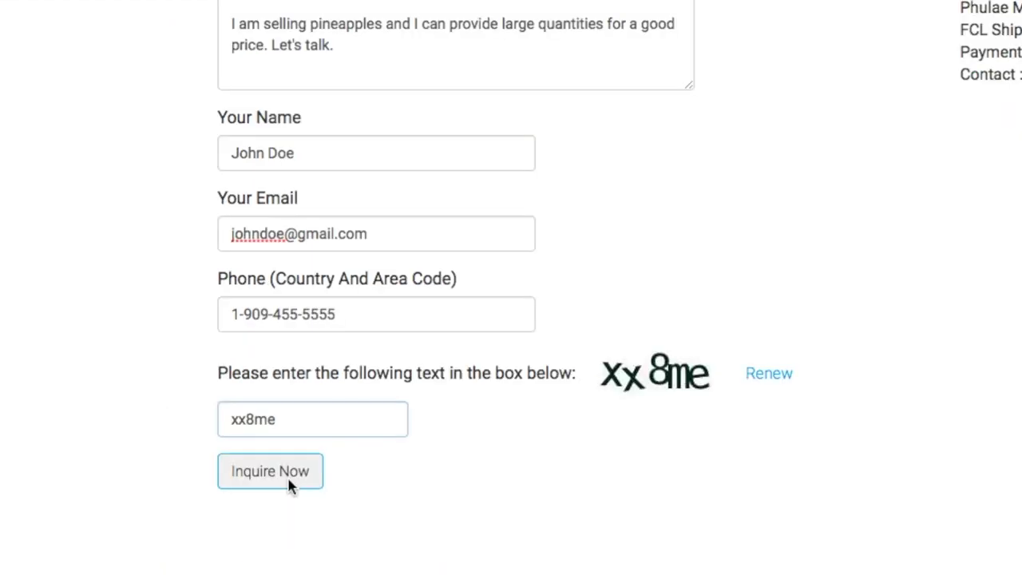
left_click(289, 483)
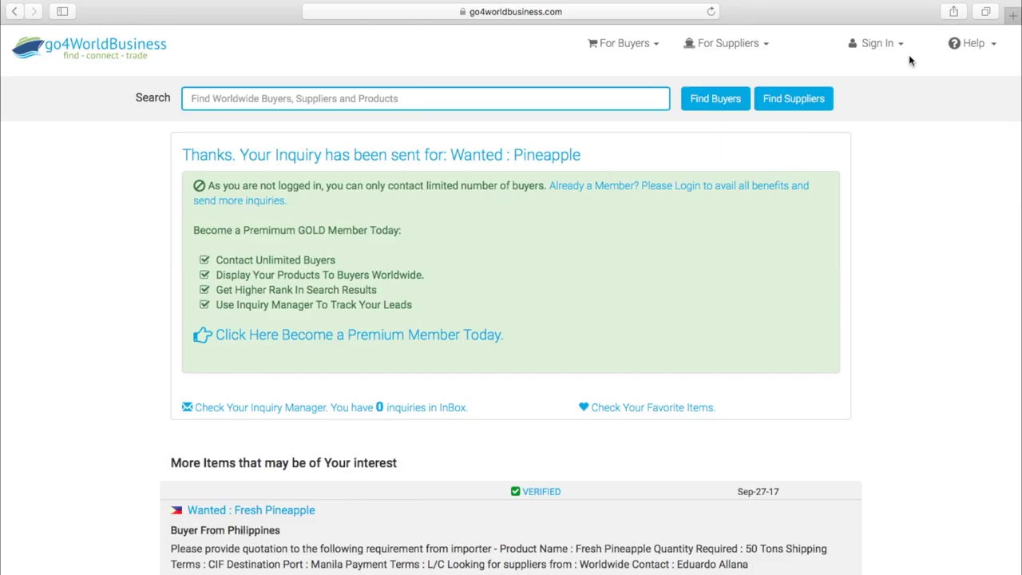
- Open the free member signup form and enter the company name
left_click(902, 44)
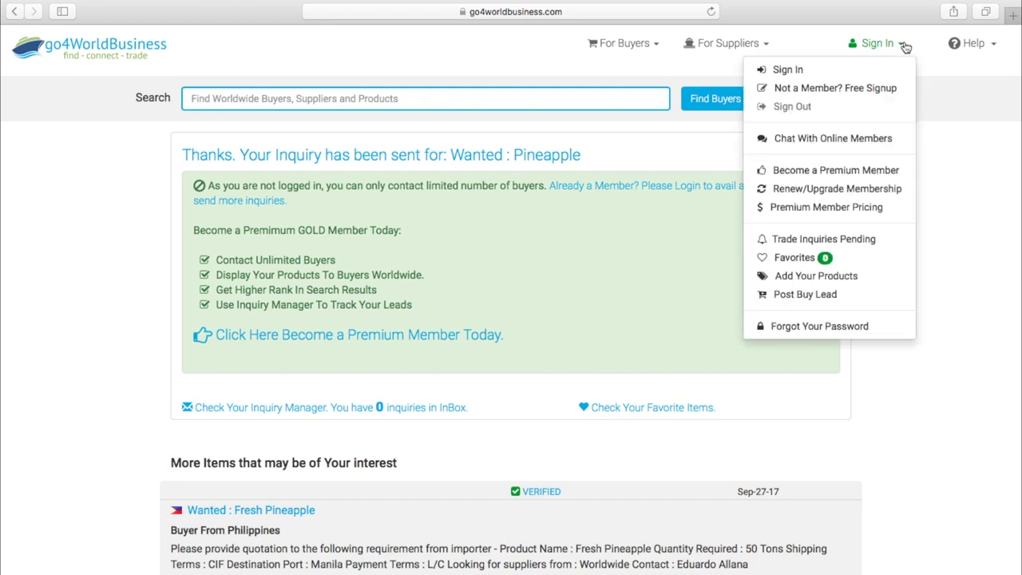
left_click(868, 90)
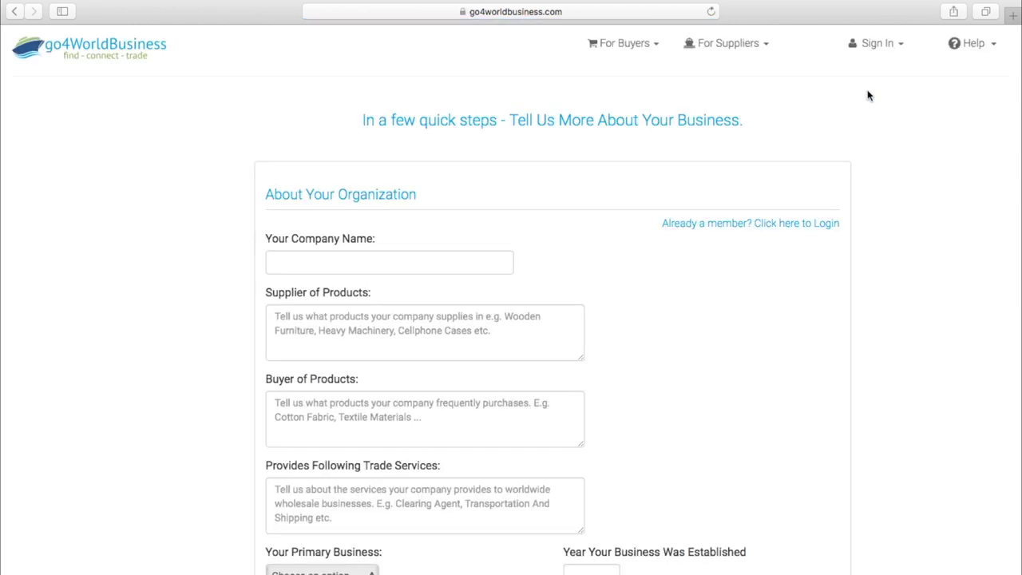
left_click(484, 265)
type("John Doe Industries")
key("Tab")
- Describe the premium organic products supplied and 'We are looking to import pineapple fertilizer.'
type("Our company has been in business for nearl")
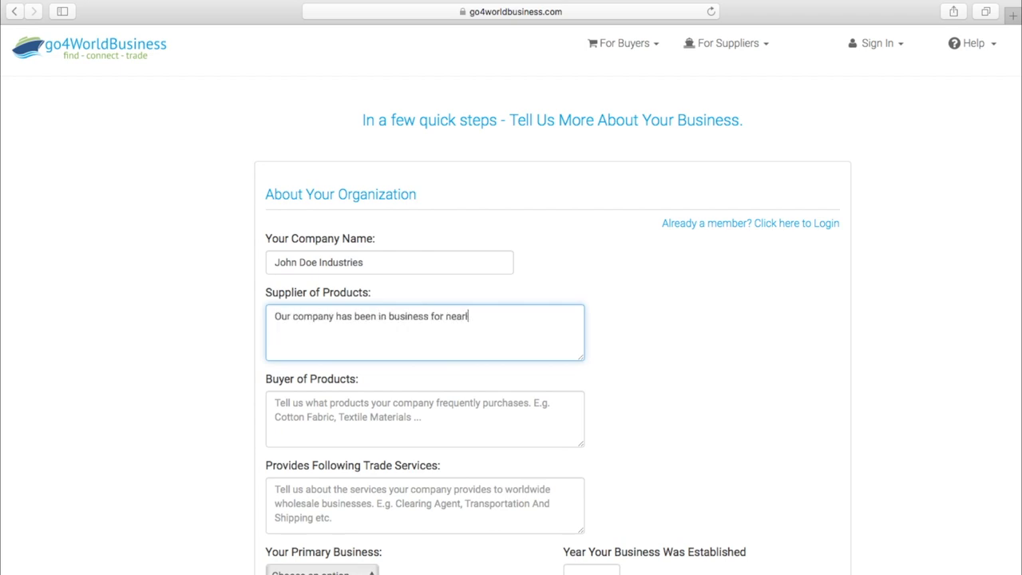
type("y 4 generations, selling premium organic pineapples that are harvested in the traditional ")
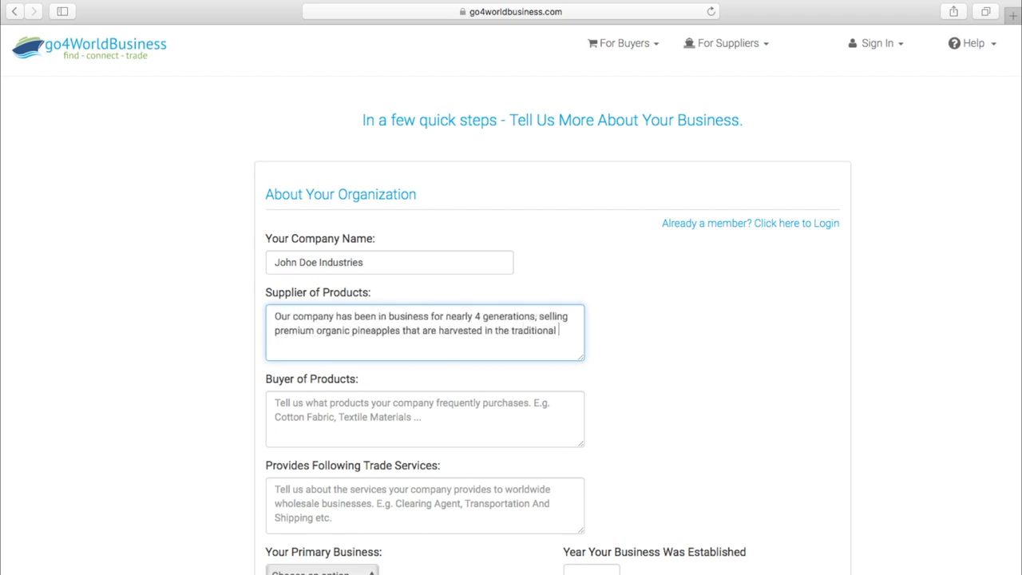
type("way. We can provide large quantities and offer flexible pricing options.")
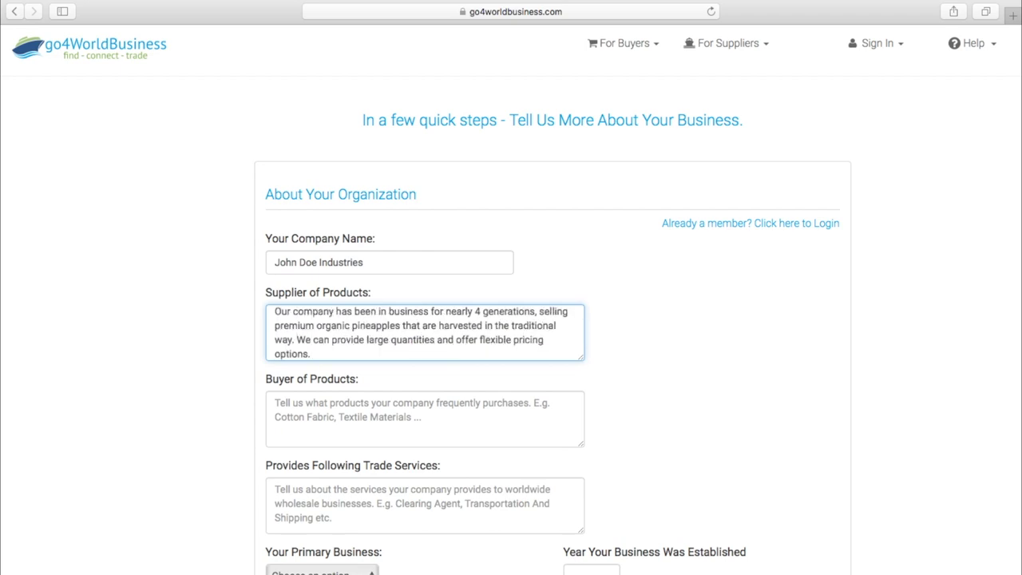
key("Tab")
type("We are looking to import pineapple fertilizer.")
key("Tab")
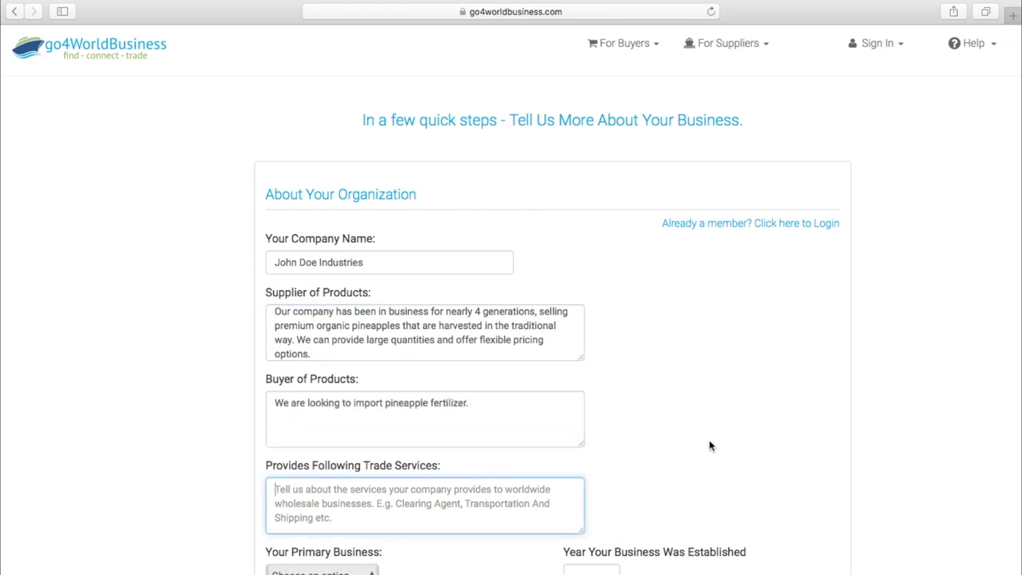
- Set business type Distributor, established 1895, sales Upto 250,000 USD, certification 'global organic certification'
scroll(361, 317, "down", 5)
left_click(362, 311)
left_click(359, 346)
key("Tab")
type("1895")
left_click(352, 363)
left_click(351, 376)
left_click(631, 318)
type("global organic certification")
- Enter the designation President and the contact's street address
left_click(575, 435)
type("President")
key("Tab")
scroll(743, 506, "down", 4)
key("Return")
type("Idaho, United States")
key("super+Left")
type("Boise,")
key("super+Right")
key("super+shift+Left")
key("BackSpace")
key("BackSpace")
- Fill in the city, state and zip code fields
key("Tab")
type("Boise")
key("Tab")
type("ID")
left_click(634, 295)
type("43289")
- Enter the company's .com homepage and the verification text, then submit the registration
scroll(534, 440, "down", 5)
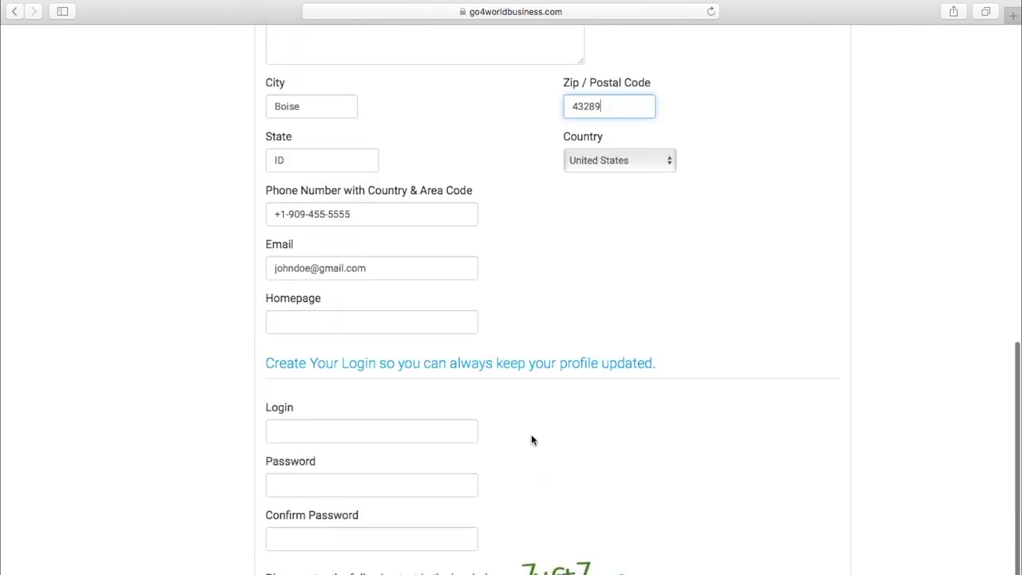
left_click(359, 287)
type("paradisepineapples")
key("super+Left")
type("johns")
scroll(773, 197, "up", 3)
scroll(530, 212, "down", 4)
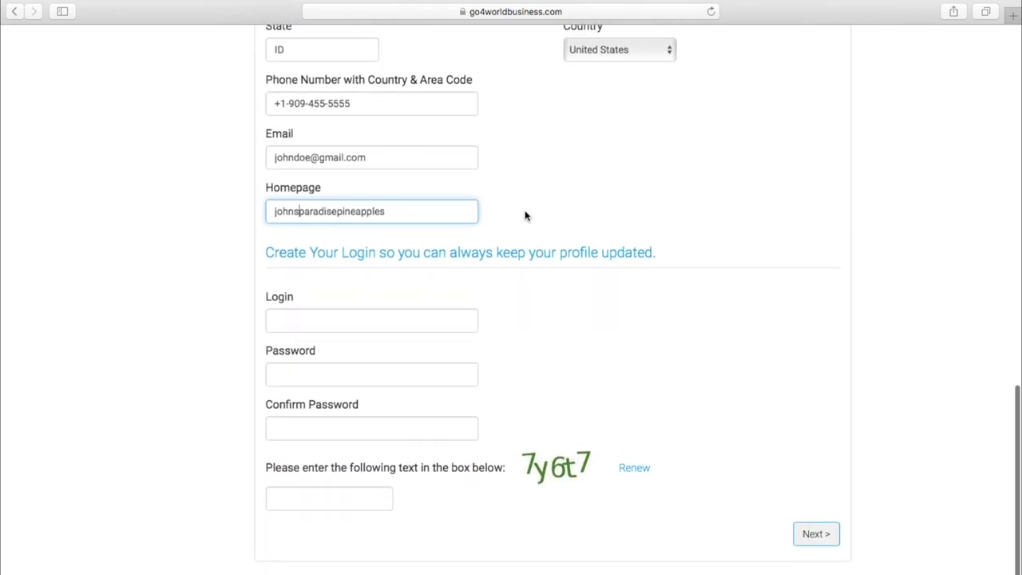
key("super+Right")
type(".com")
type("6")
type("t7")
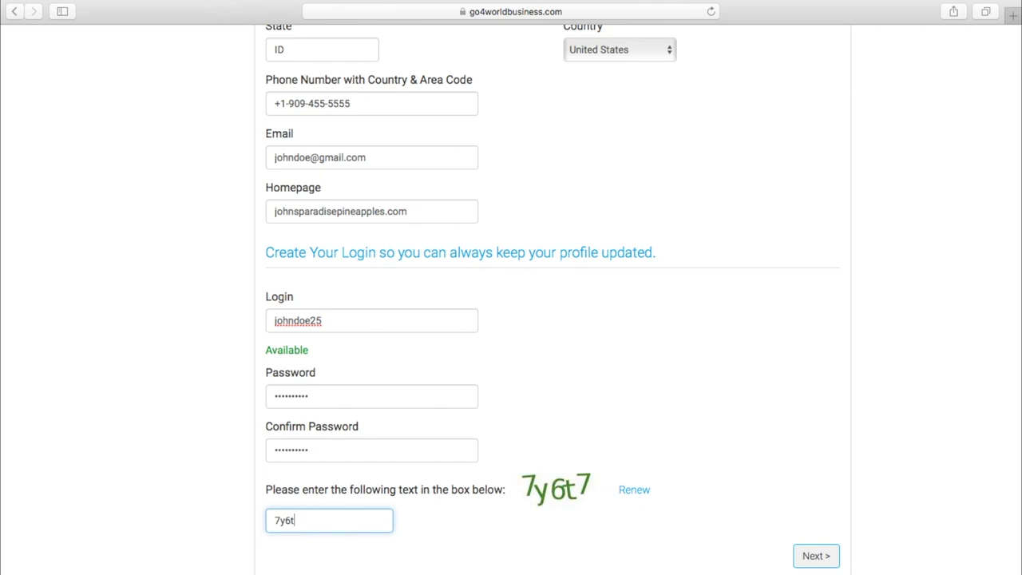
left_click(818, 559)
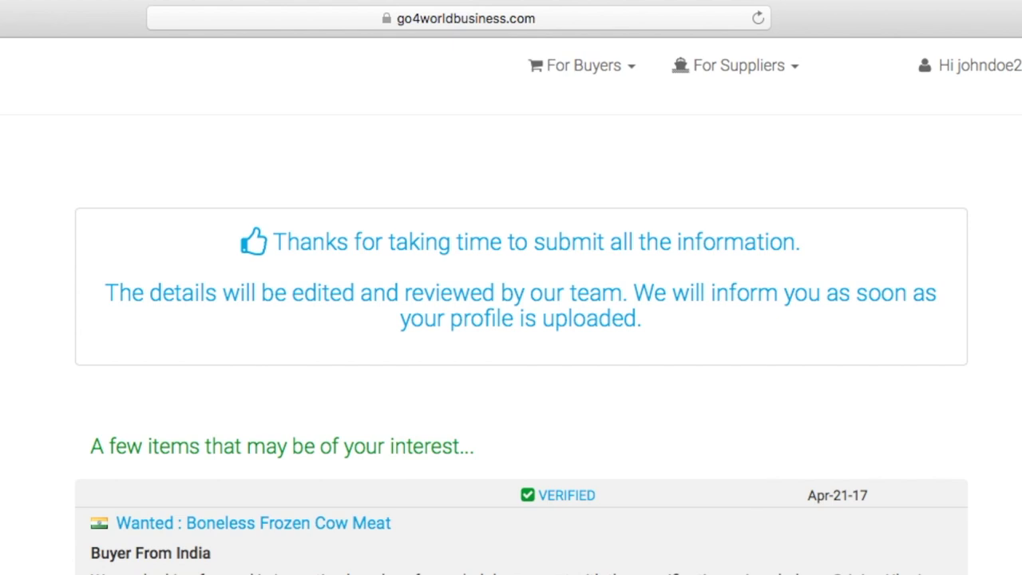
- Scroll the registration thank-you page, then open the 'Hi [username]' account menu
scroll(510, 319, "down", 1)
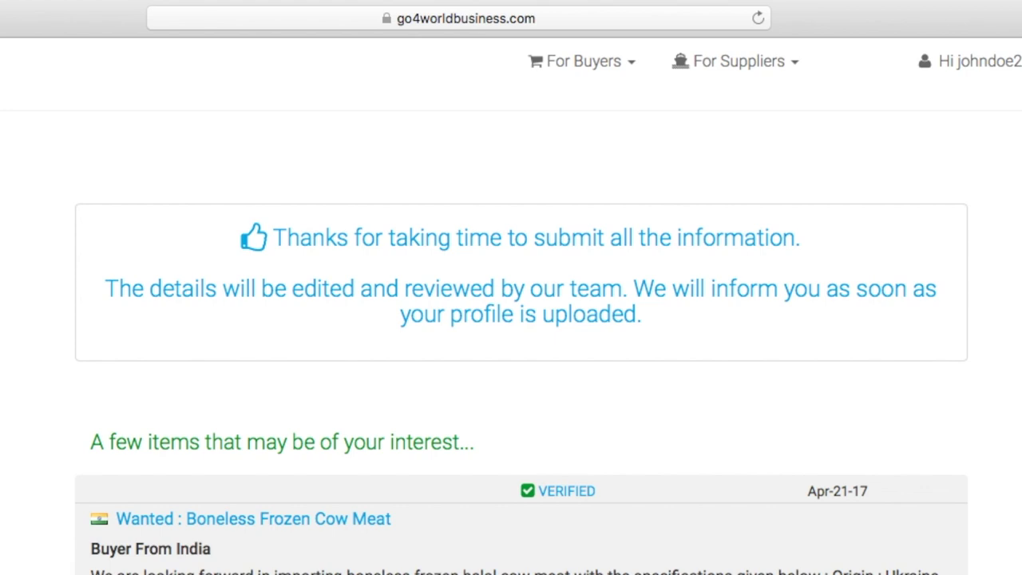
scroll(510, 320, "up", 1)
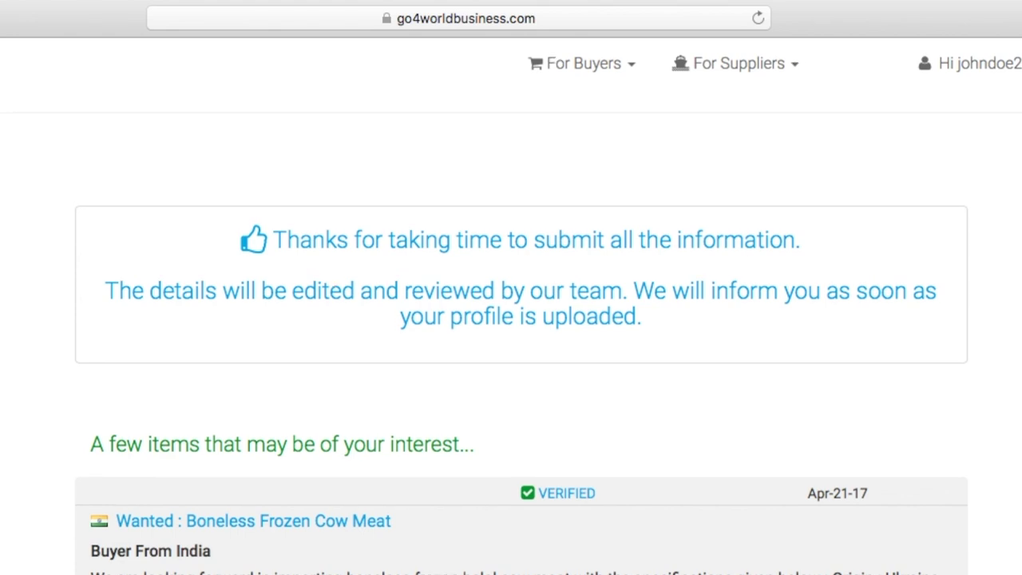
scroll(510, 319, "up", 1)
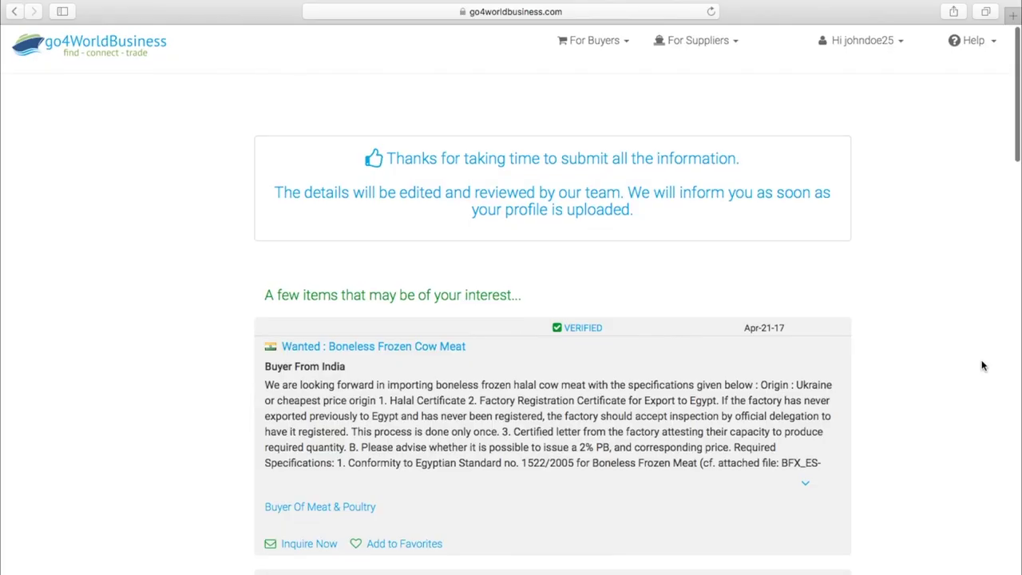
scroll(983, 365, "up", 1)
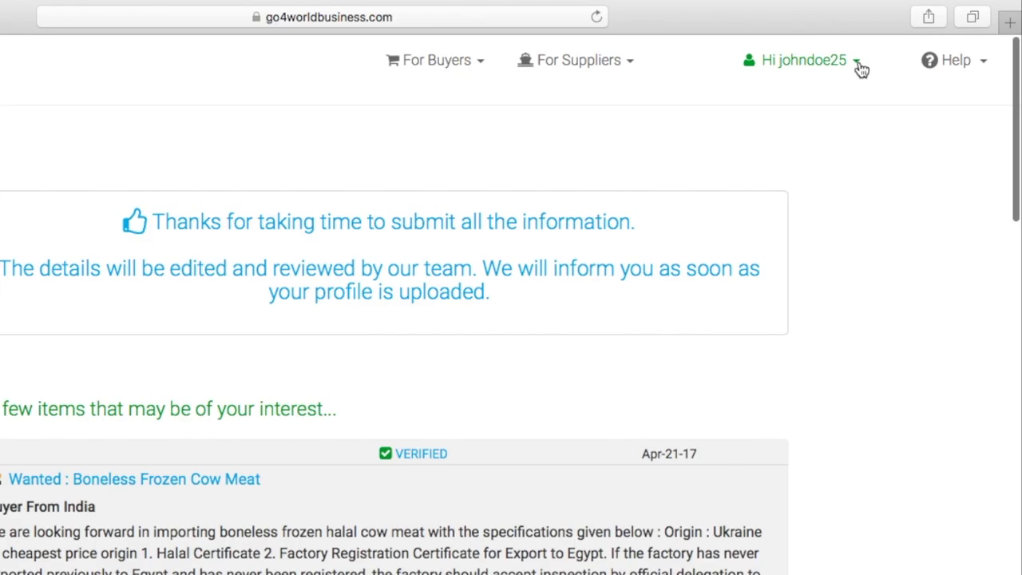
left_click(904, 50)
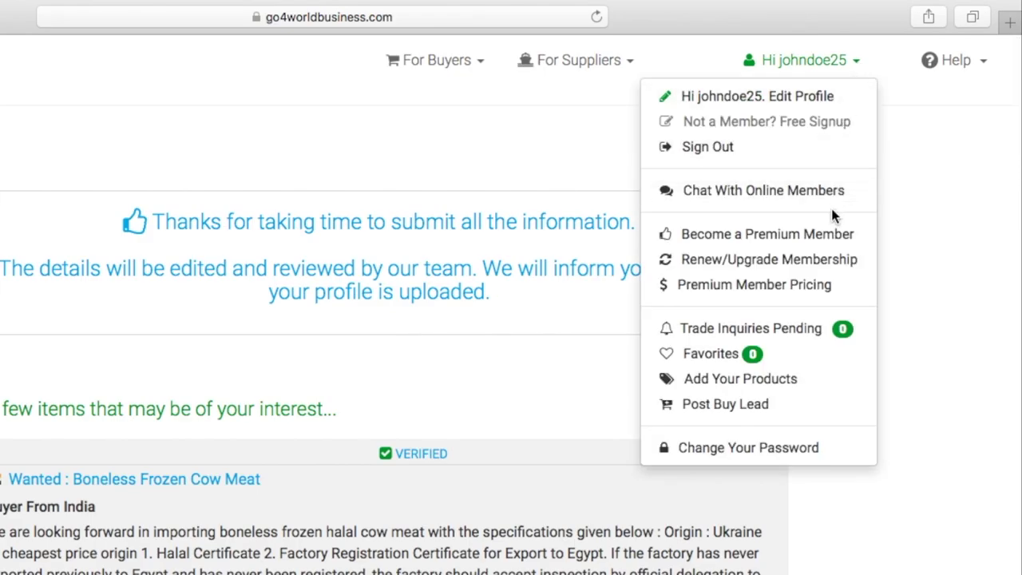
- Open Renew/Upgrade Membership and scroll to the Silver, Gold and Junior Get Started buttons
left_click(825, 271)
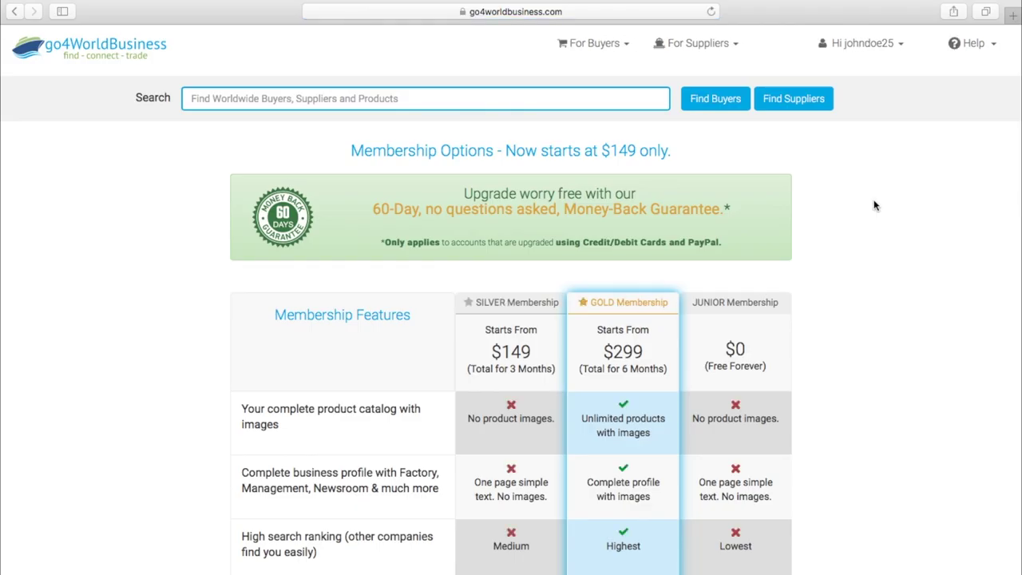
scroll(874, 206, "down", 3)
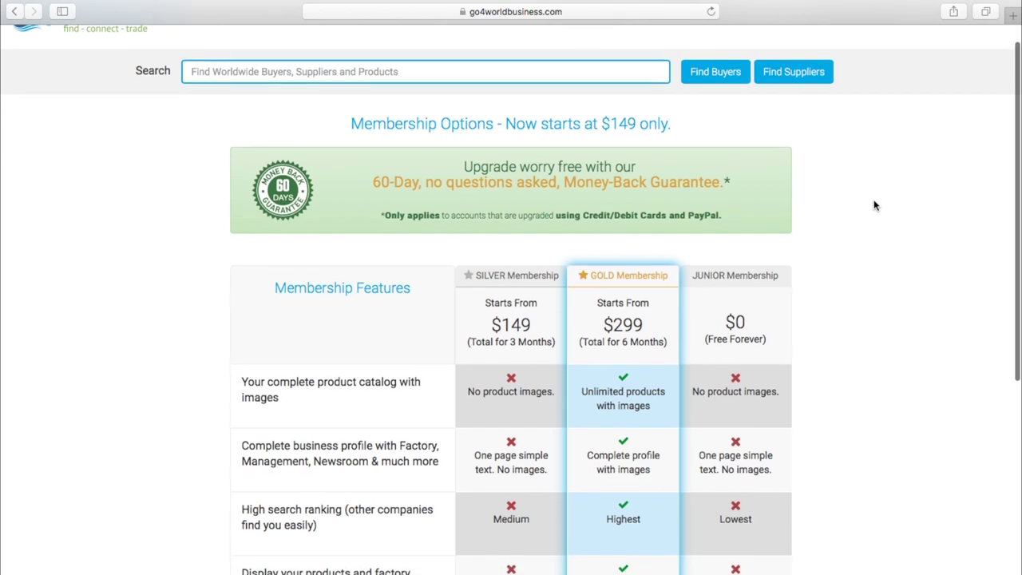
scroll(874, 206, "down", 2)
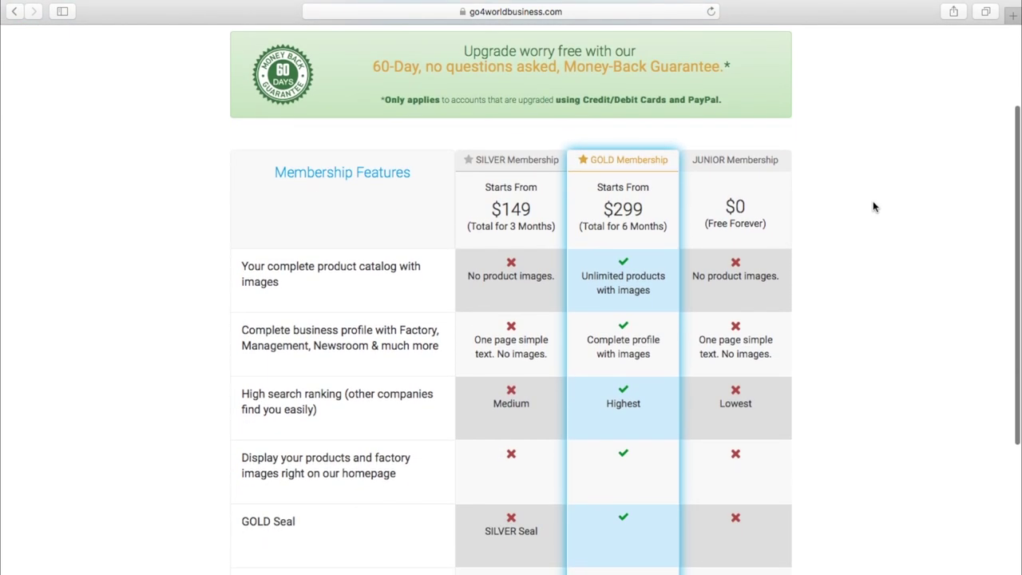
scroll(874, 206, "down", 3)
scroll(872, 206, "down", 2)
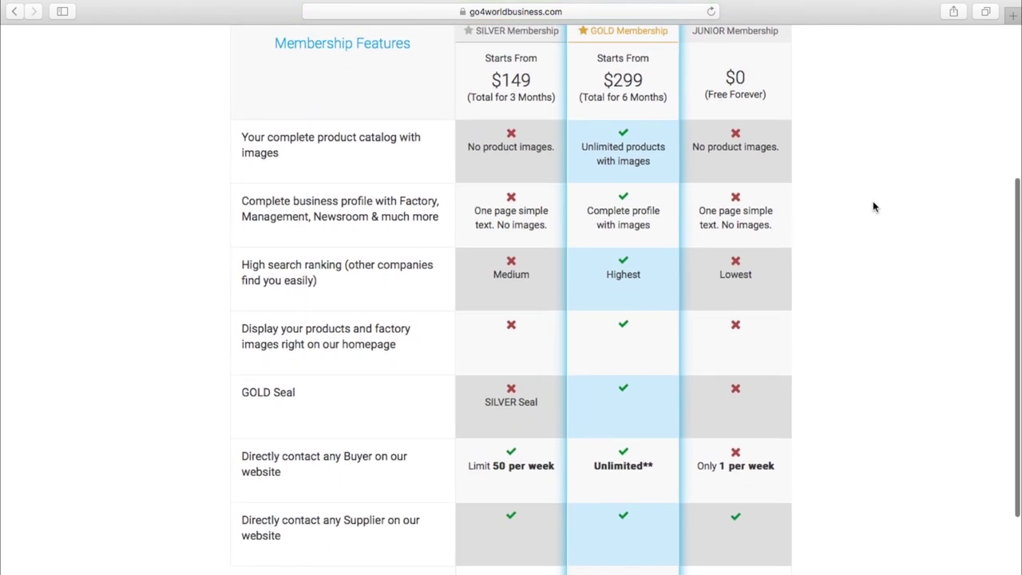
scroll(872, 206, "down", 3)
scroll(873, 206, "down", 1)
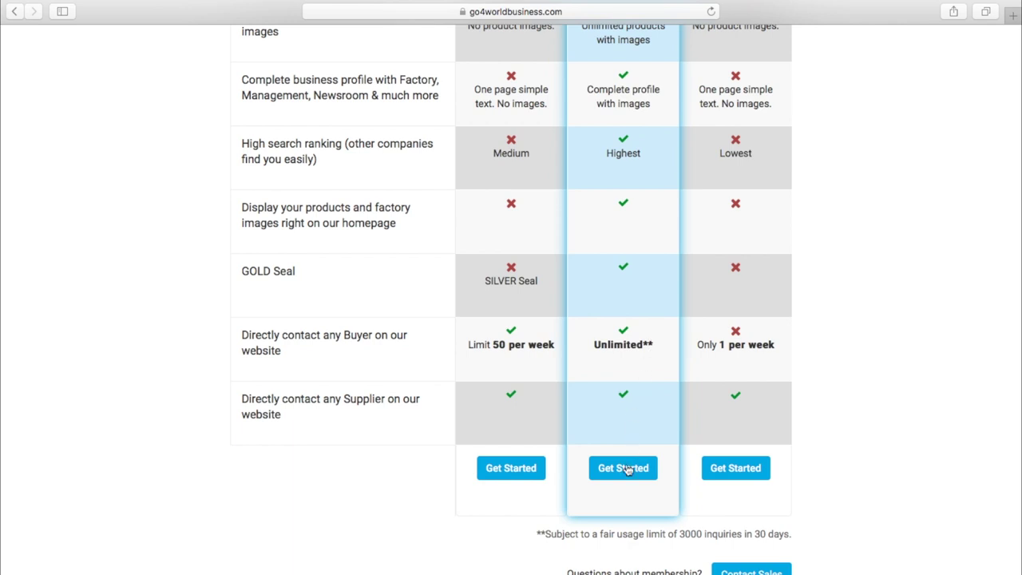
- Check out Gold Membership - 6 Months at $299, paying by Debit/Credit Card via Paypal
left_click(625, 470)
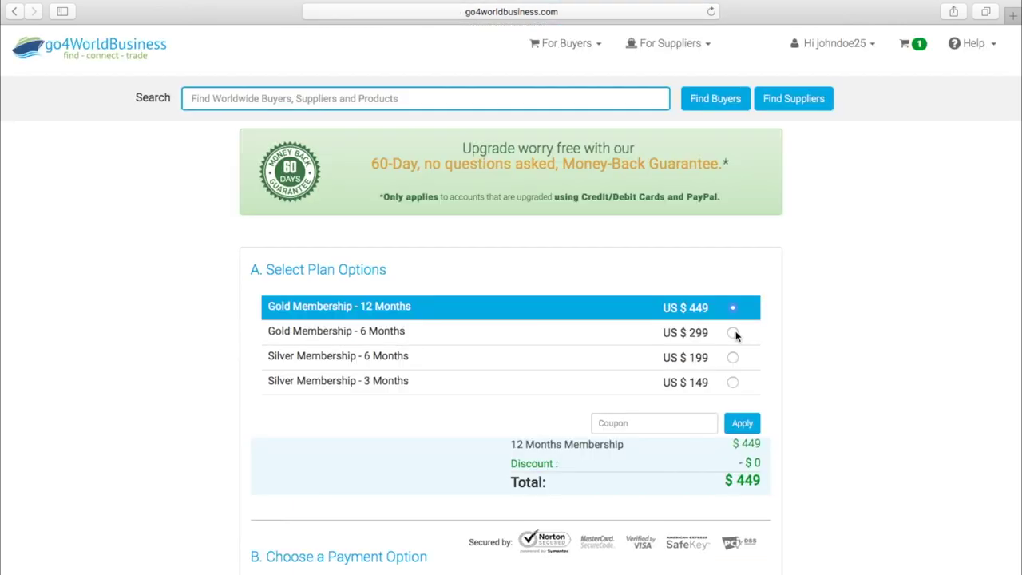
left_click(733, 333)
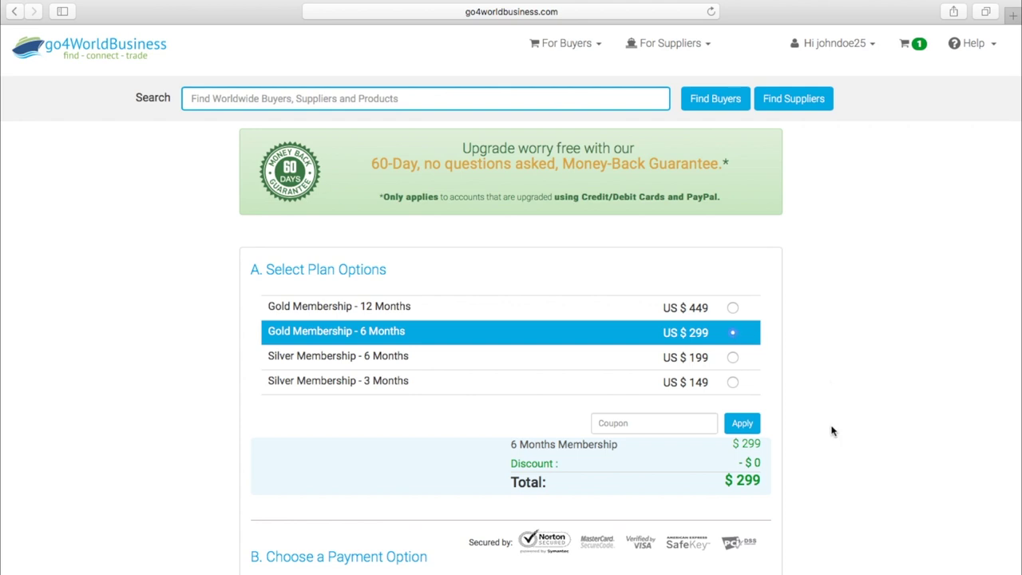
scroll(831, 428, "down", 3)
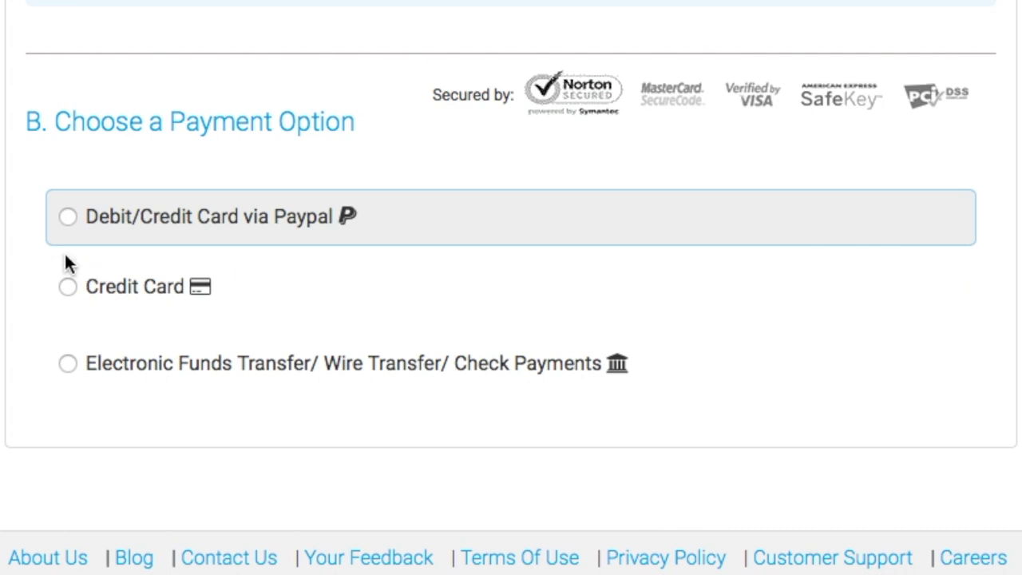
left_click(68, 218)
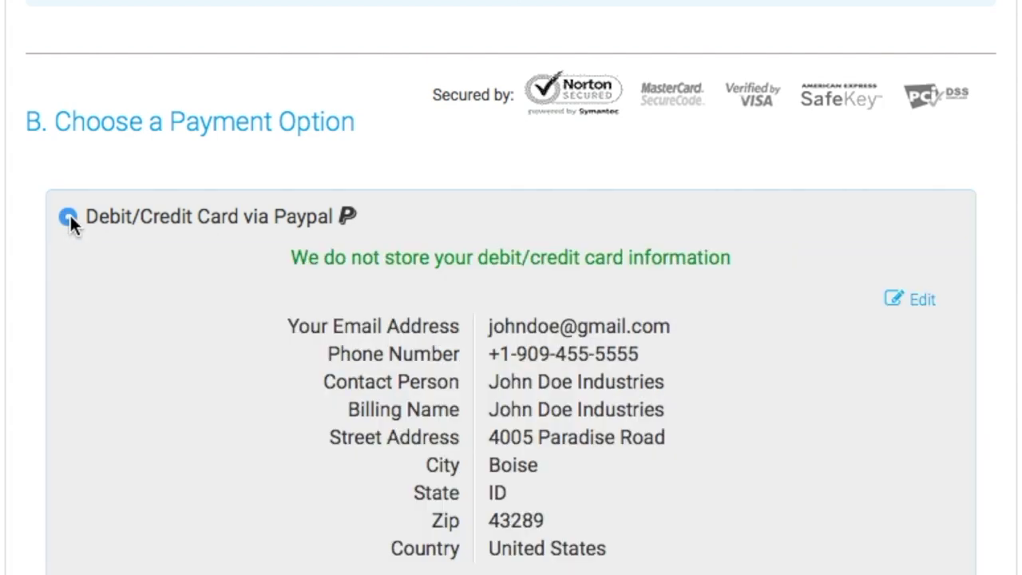